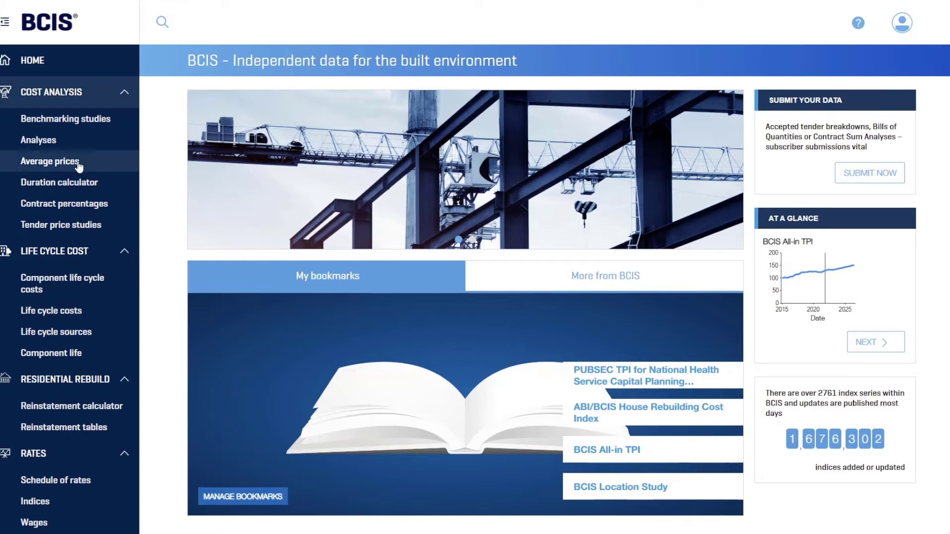
Limit the Analyses search to function 320 Offices under category 300, giving 98 analyses
left_click(40, 144)
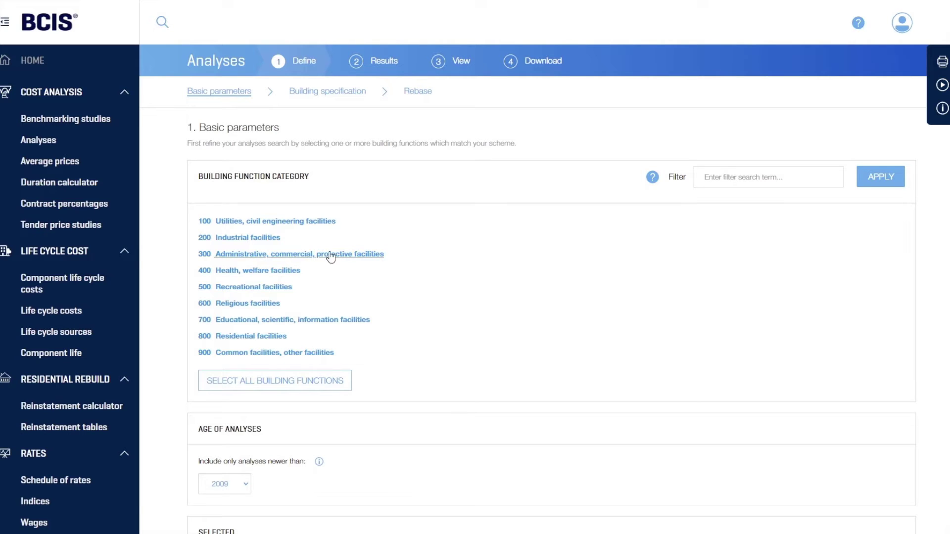
left_click(303, 255)
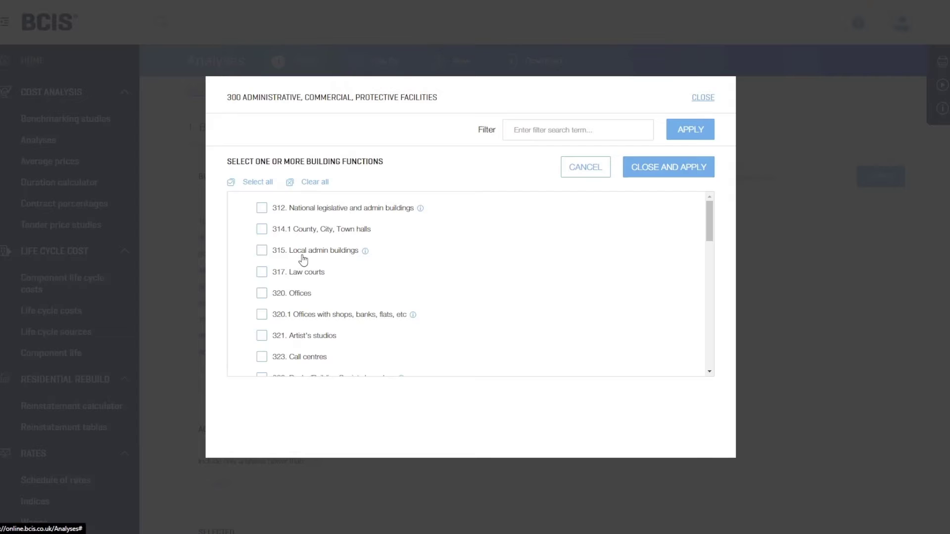
left_click(262, 294)
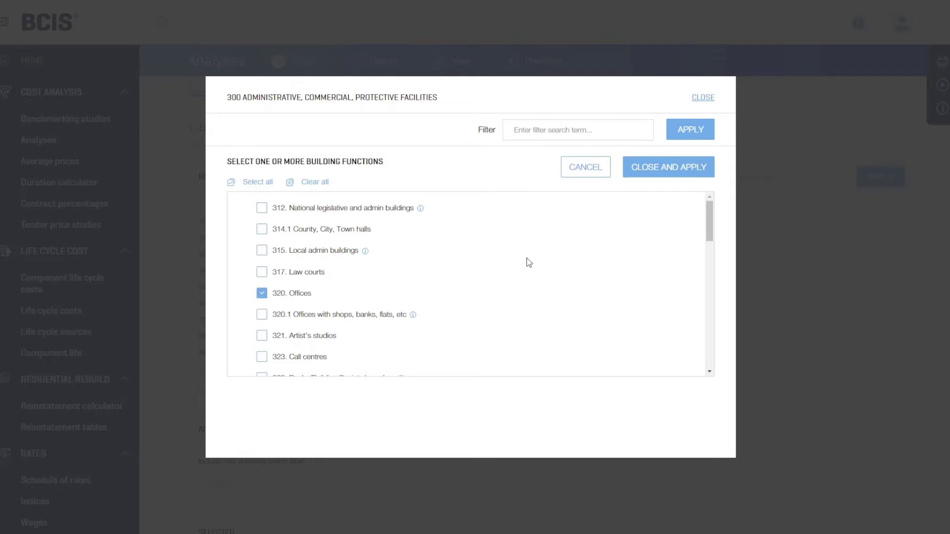
left_click(678, 172)
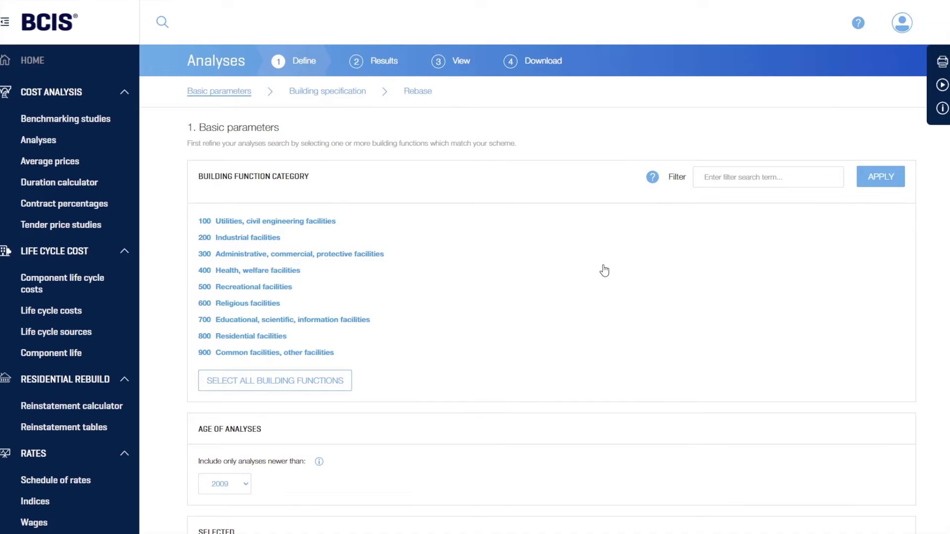
scroll(604, 271, "down", 2)
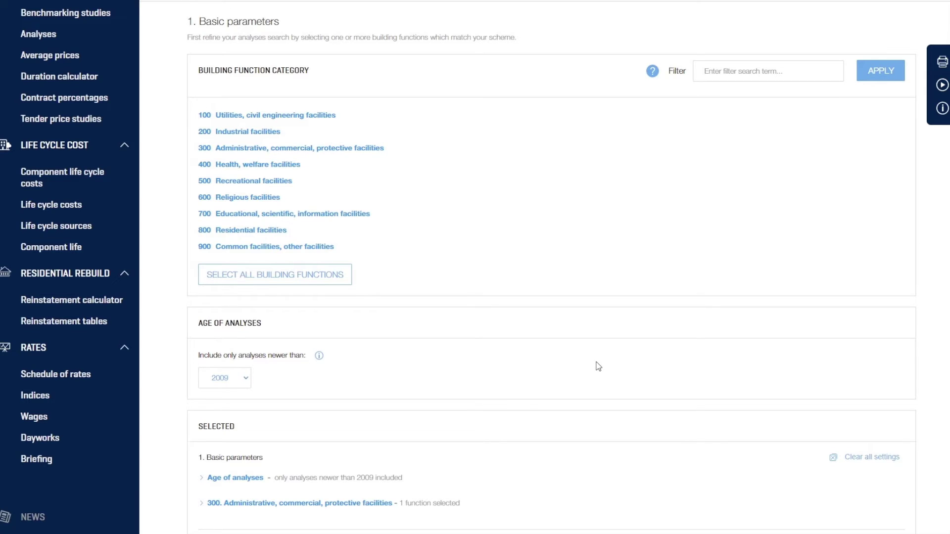
scroll(598, 367, "down", 1)
scroll(599, 366, "down", 2)
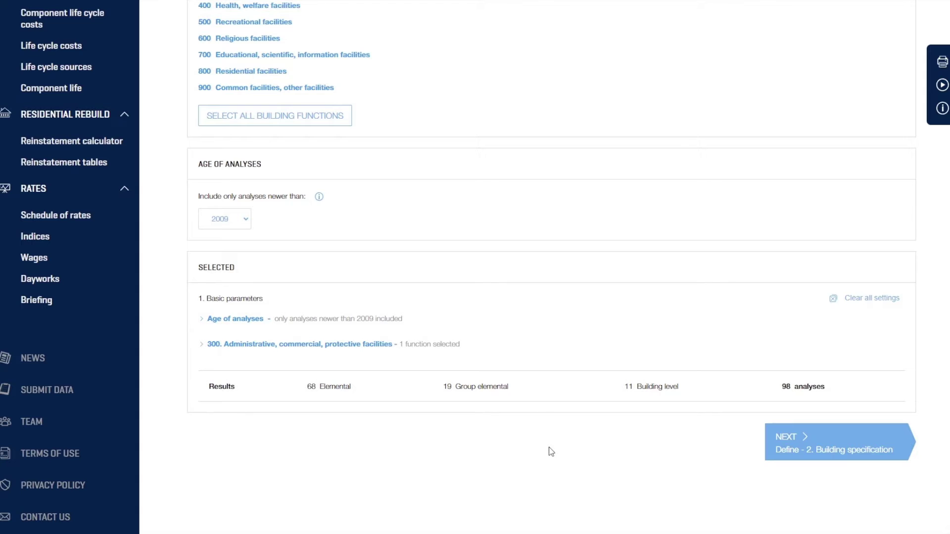
In Building specification, restrict the type of work to New build only
left_click(794, 442)
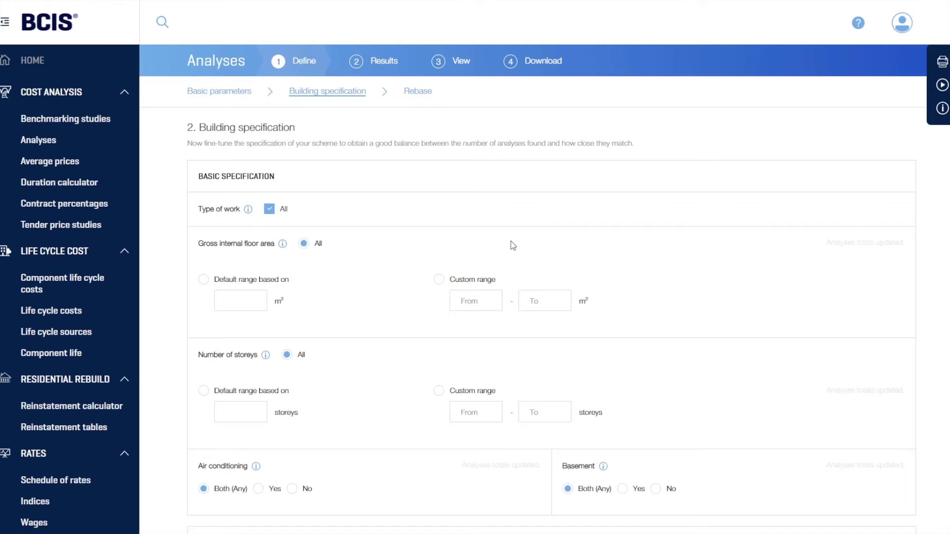
left_click(270, 210)
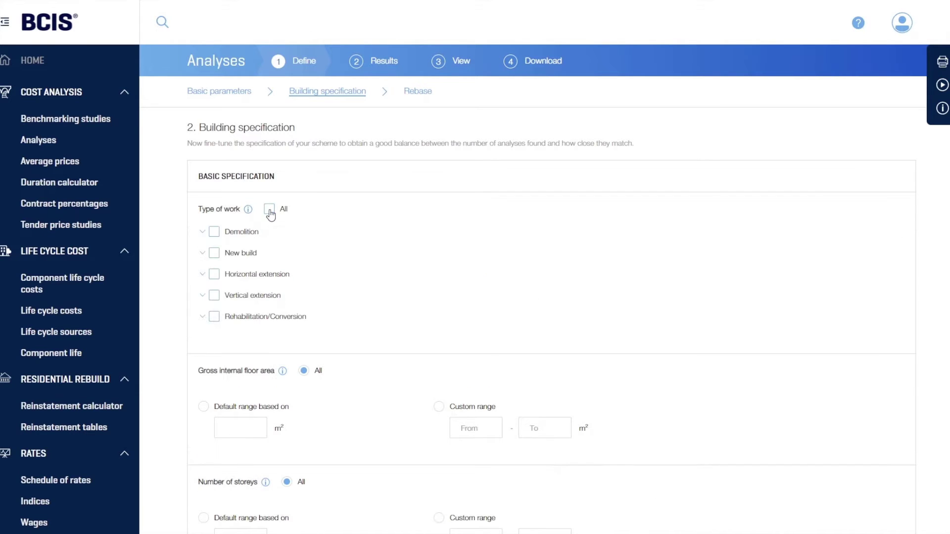
left_click(215, 255)
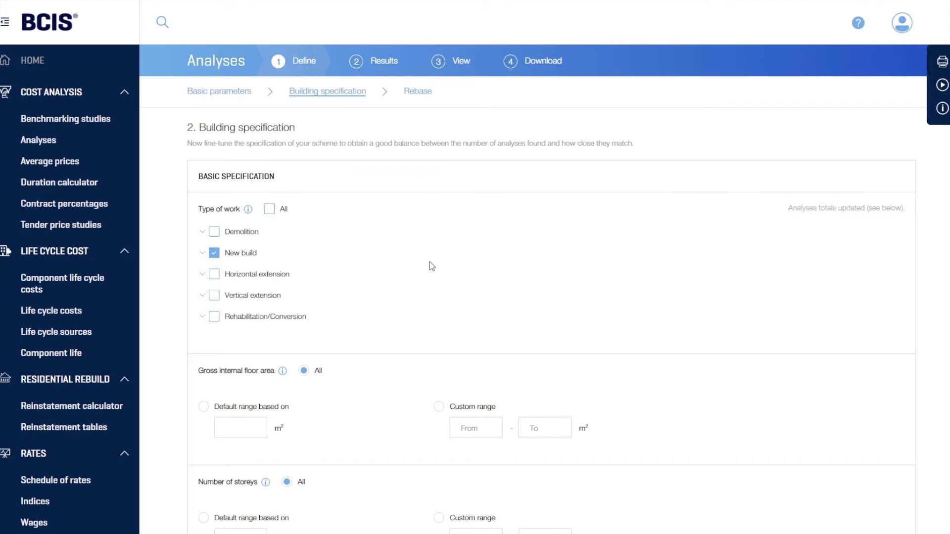
scroll(431, 265, "down", 2)
scroll(410, 265, "down", 1)
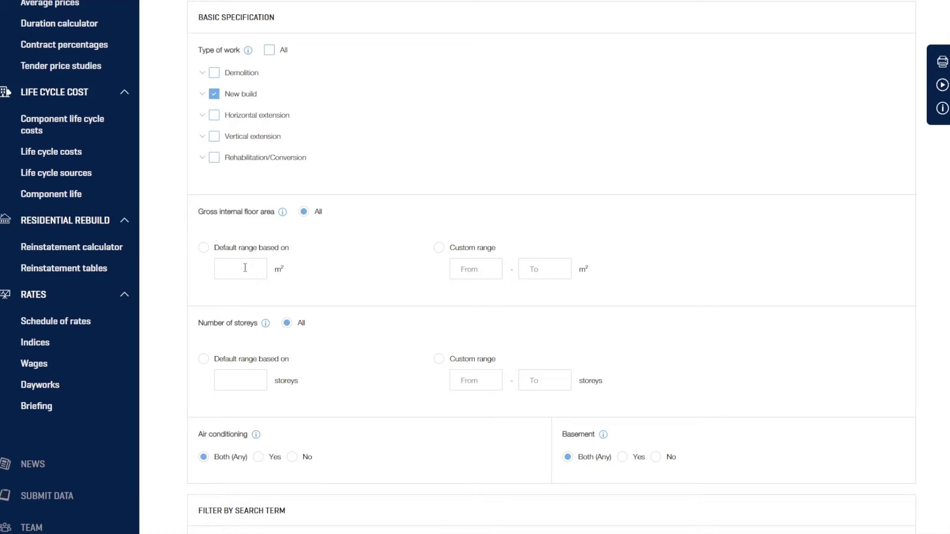
Set floor area to 1250 m² and storeys to 4, leaving 5 analyses
type("1250")
left_click(234, 381)
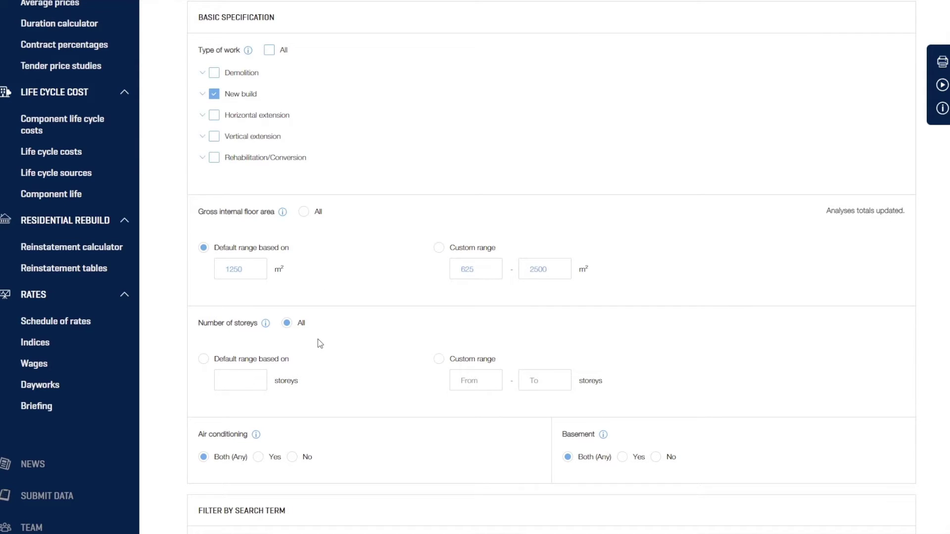
type("4")
scroll(365, 426, "down", 2)
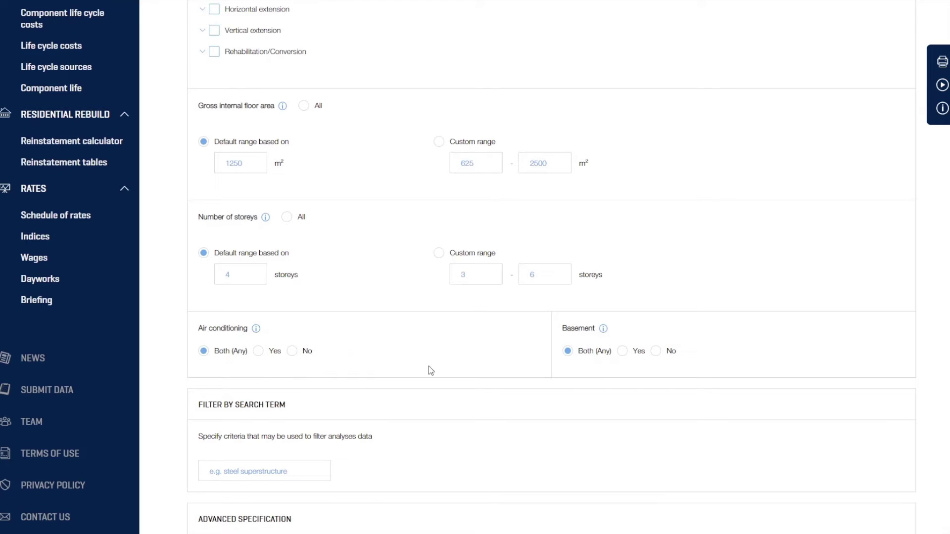
scroll(431, 371, "down", 2)
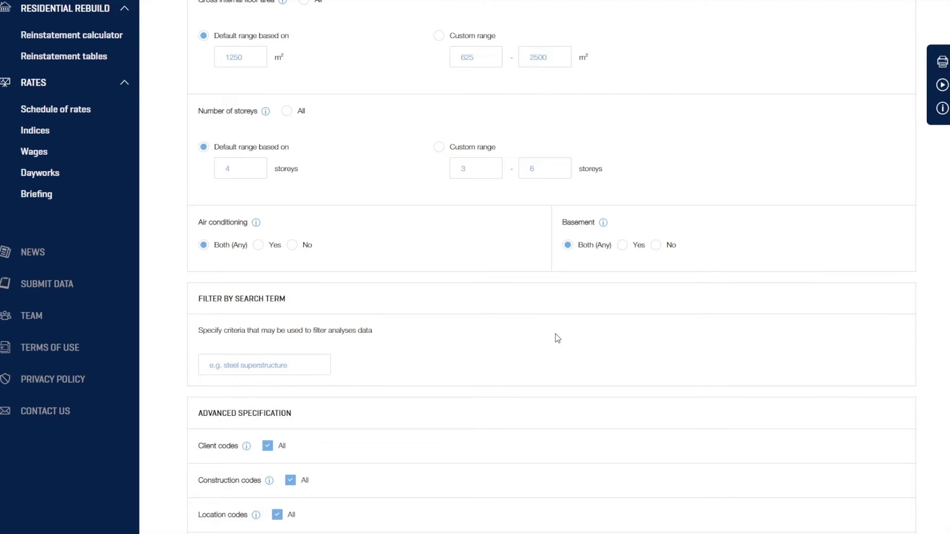
scroll(555, 334, "down", 3)
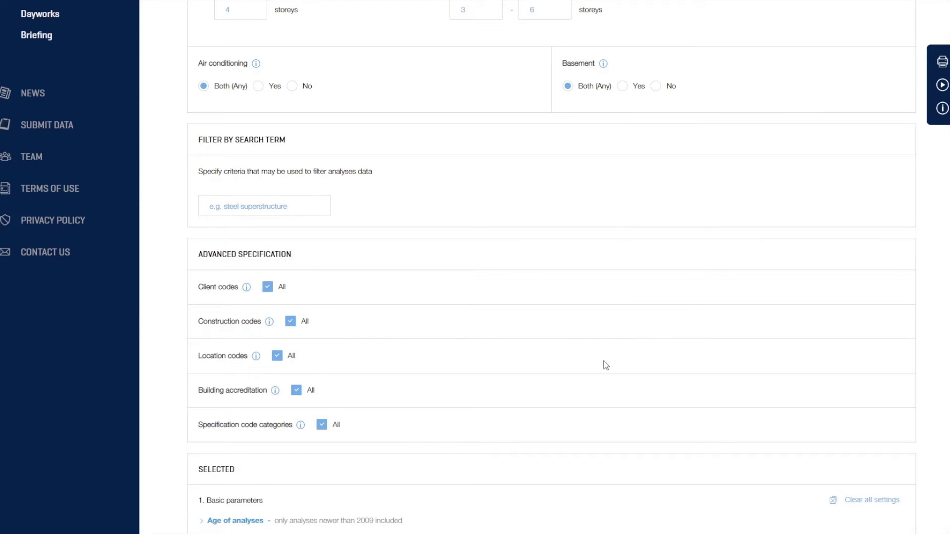
scroll(473, 314, "down", 2)
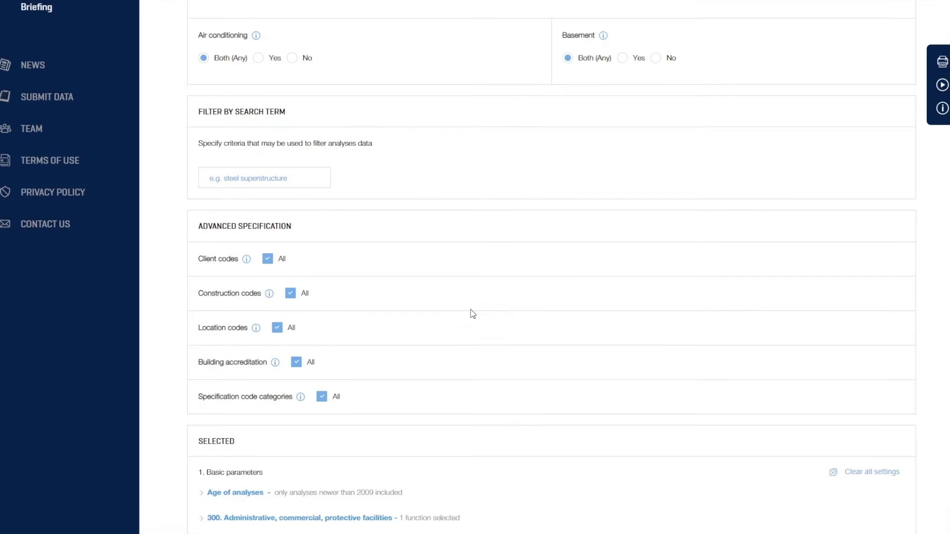
scroll(471, 315, "down", 2)
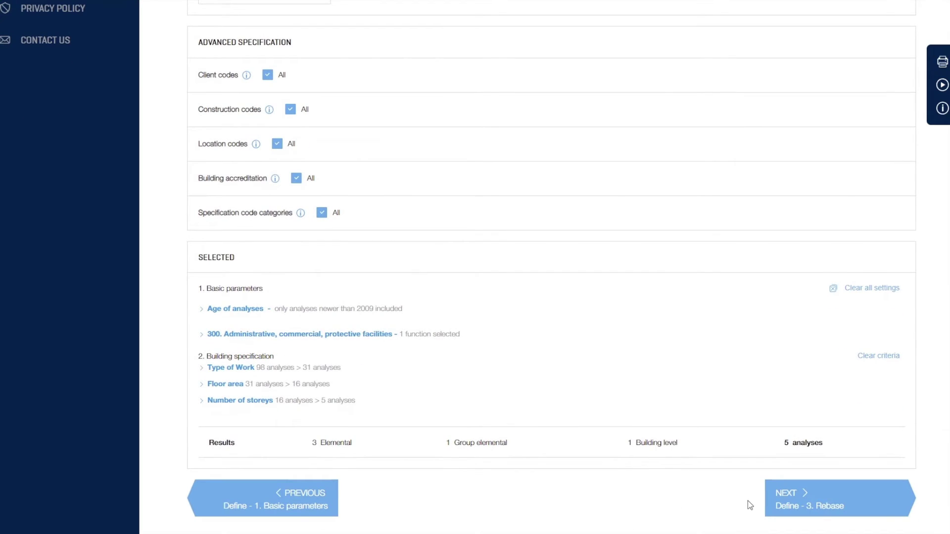
On the Rebase step, set the date factor to adjust to 1Q 2022 (351; forecast)
left_click(789, 498)
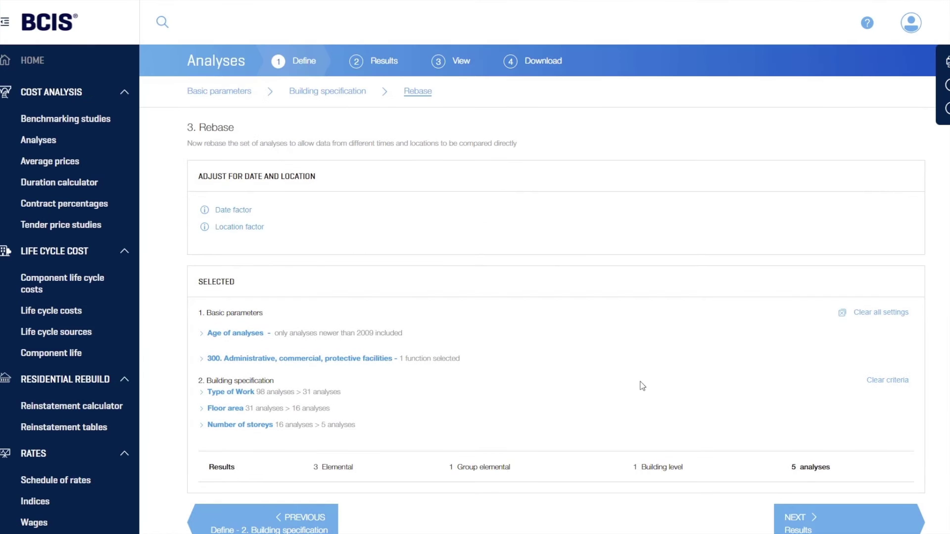
left_click(236, 212)
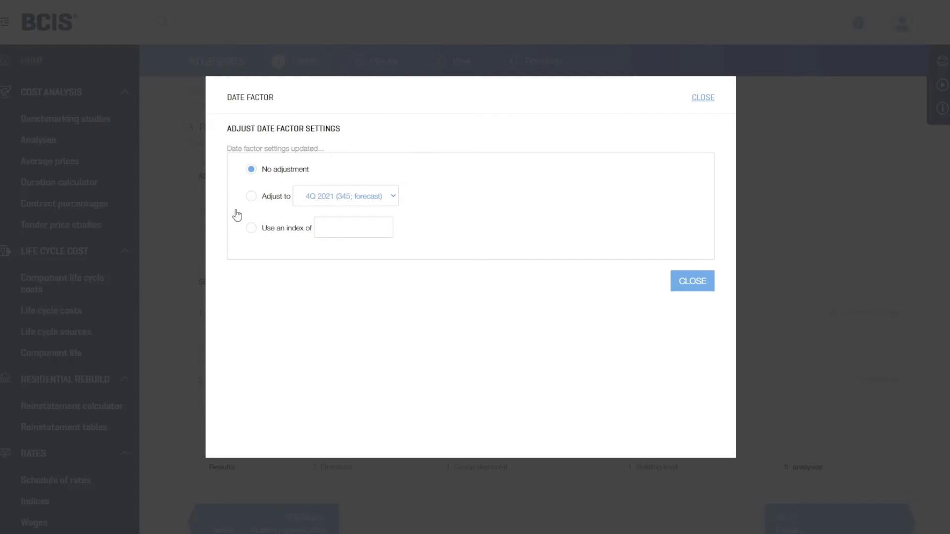
left_click(252, 196)
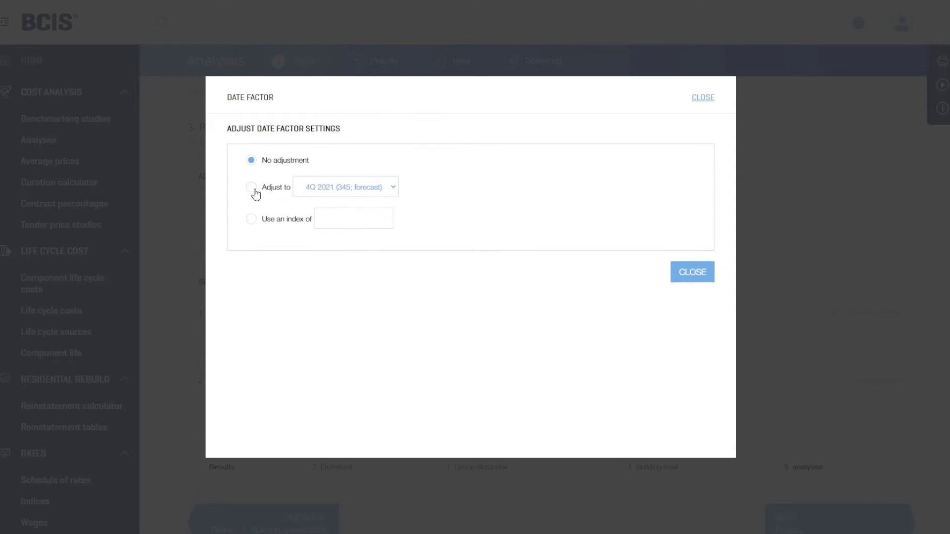
left_click(394, 195)
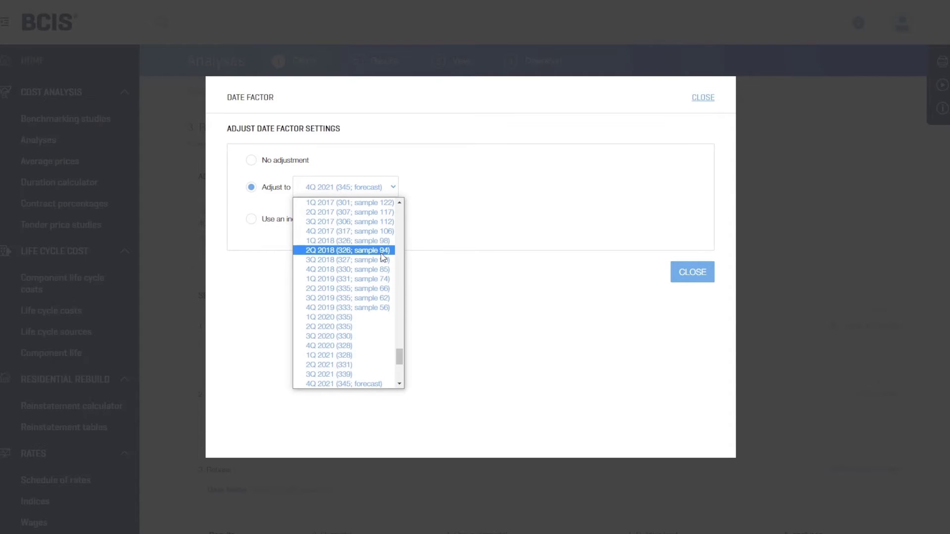
left_click(400, 385)
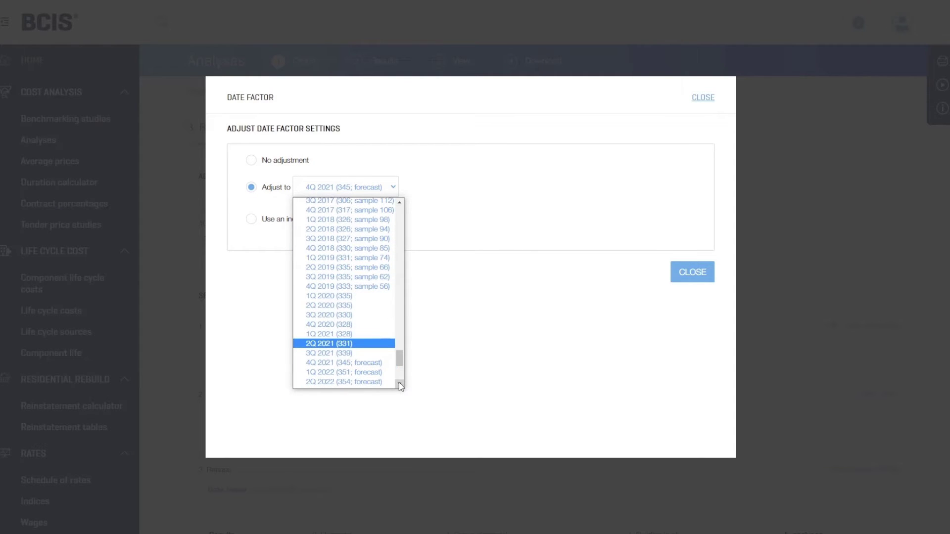
left_click(371, 376)
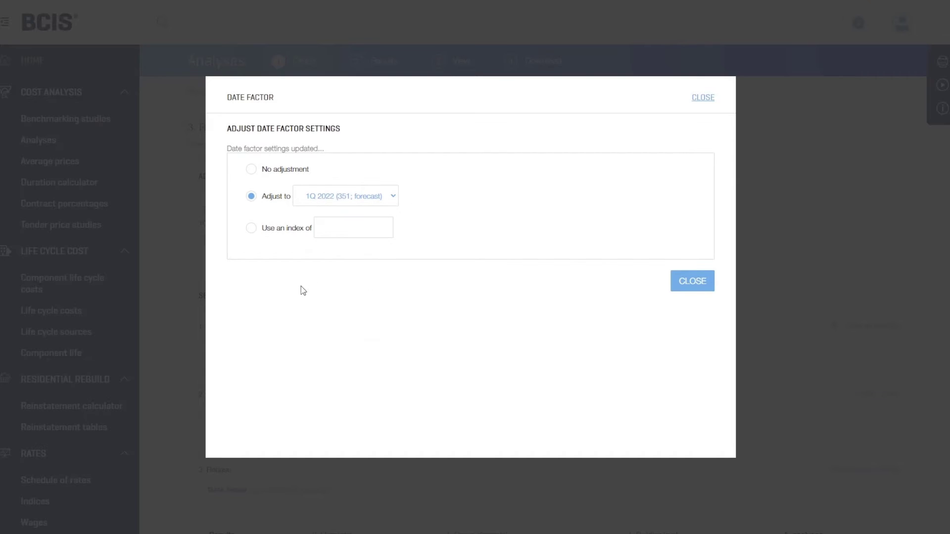
left_click(698, 287)
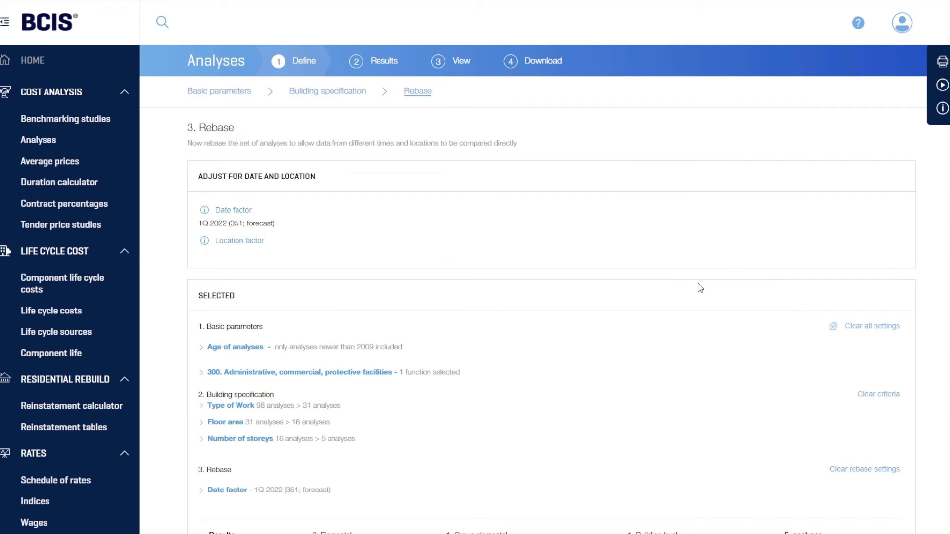
Set the location factor to adjust to Southampton under South East Region, Hampshire
left_click(234, 242)
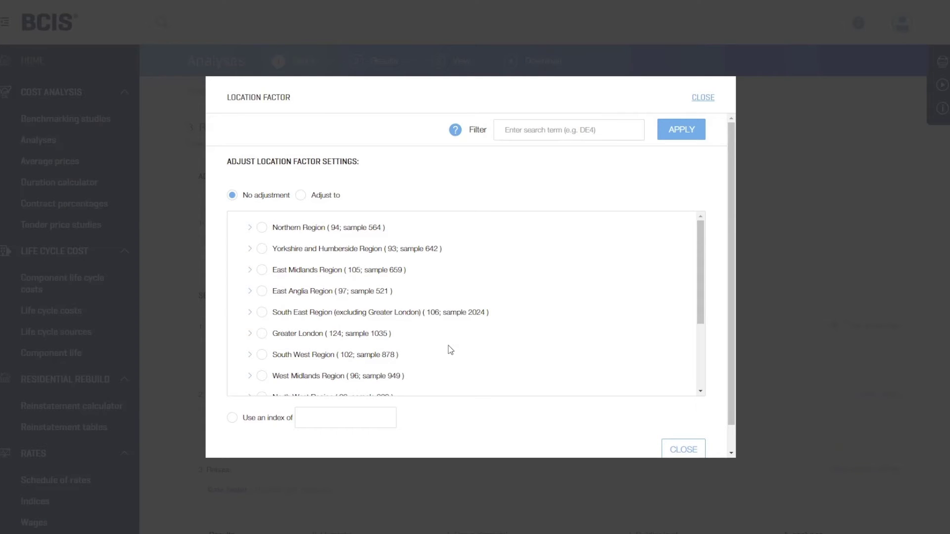
left_click(260, 313)
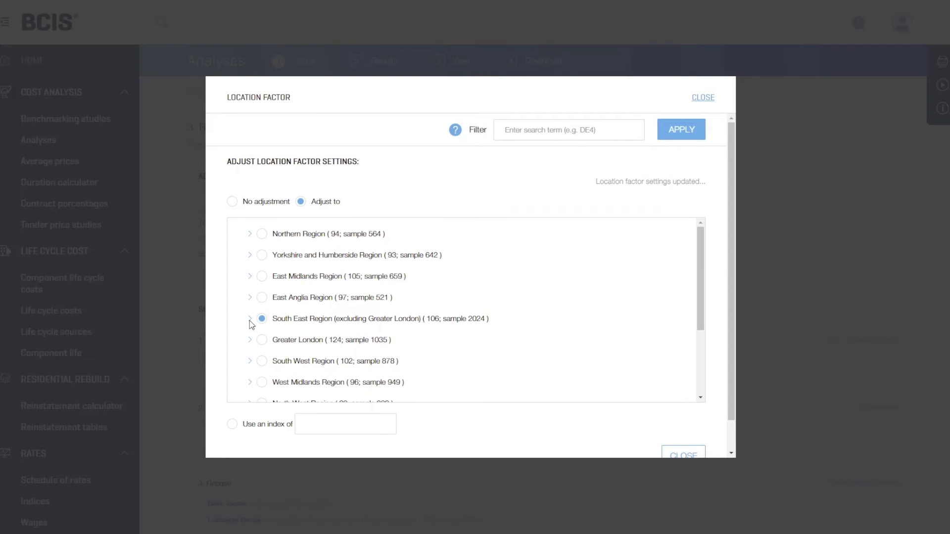
left_click(250, 320)
scroll(350, 322, "down", 3)
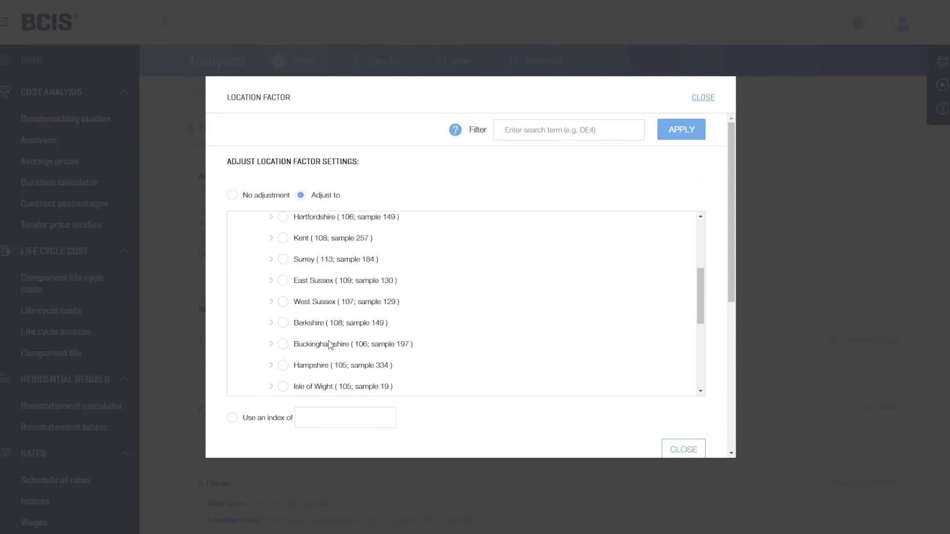
left_click(272, 366)
scroll(433, 327, "down", 5)
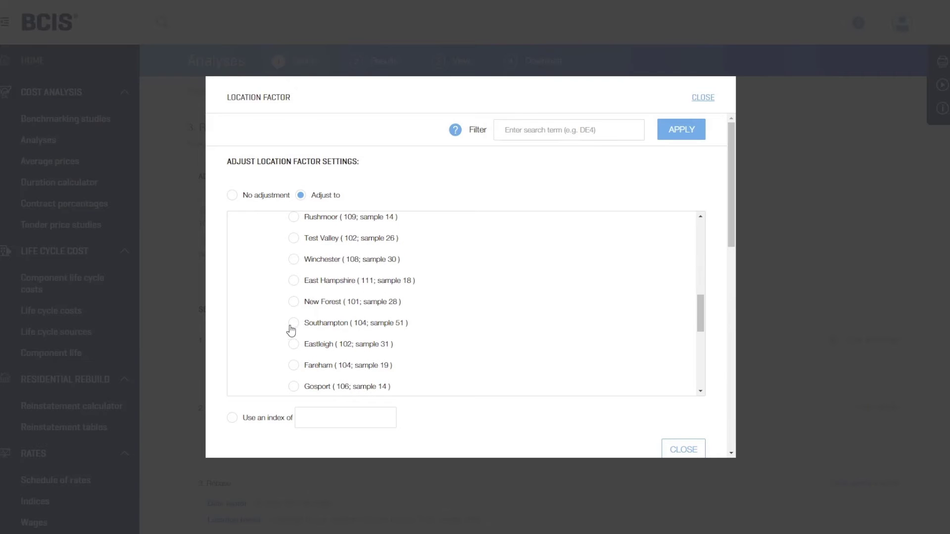
left_click(292, 326)
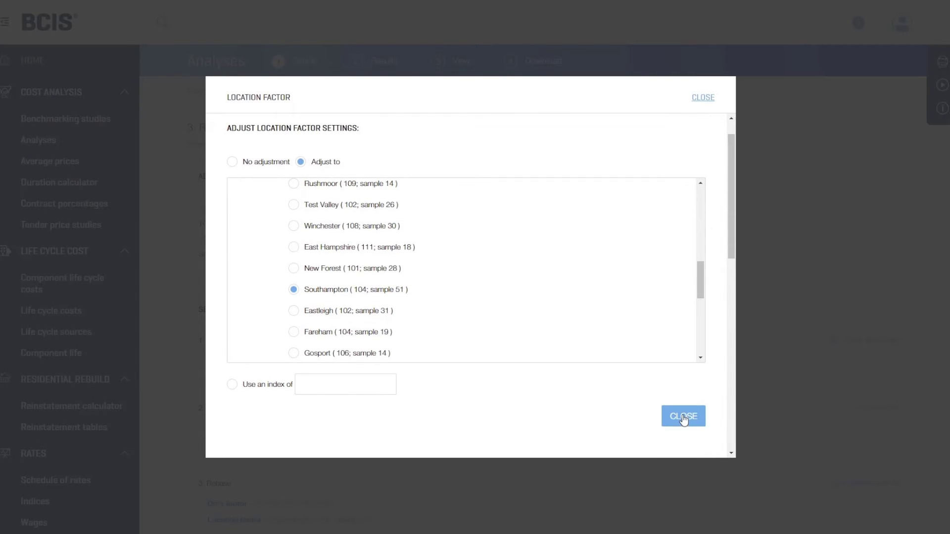
left_click(683, 418)
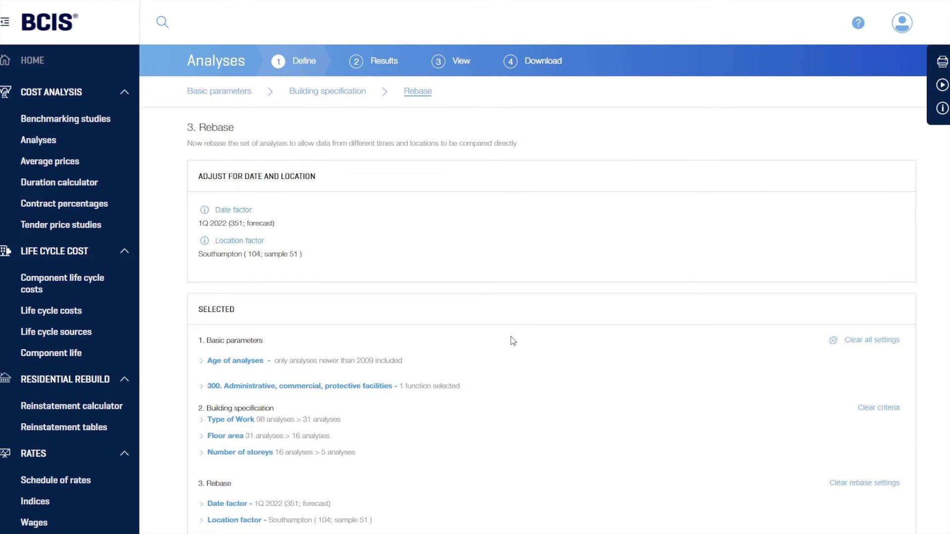
scroll(513, 340, "down", 2)
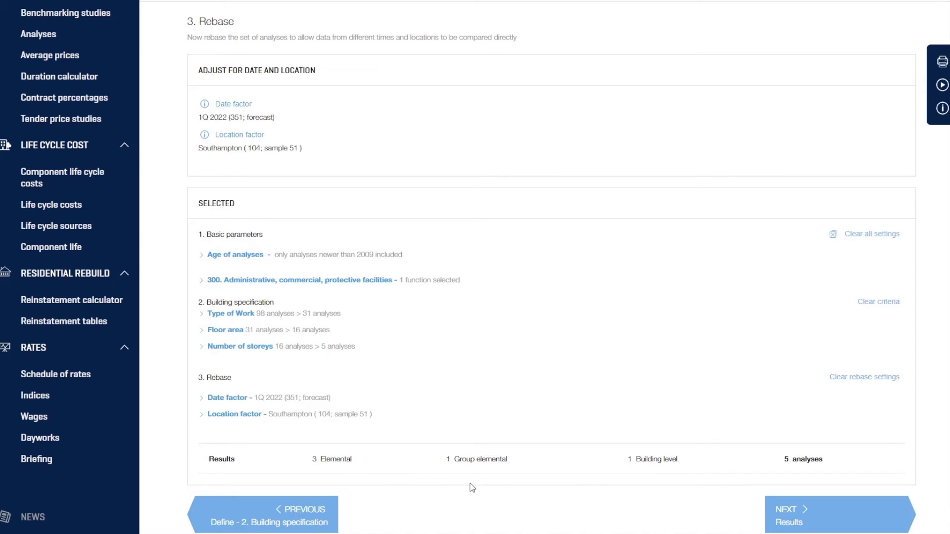
Show the 5 rebased results, starting with Offices, Emperor House at £1,449/m²
left_click(787, 518)
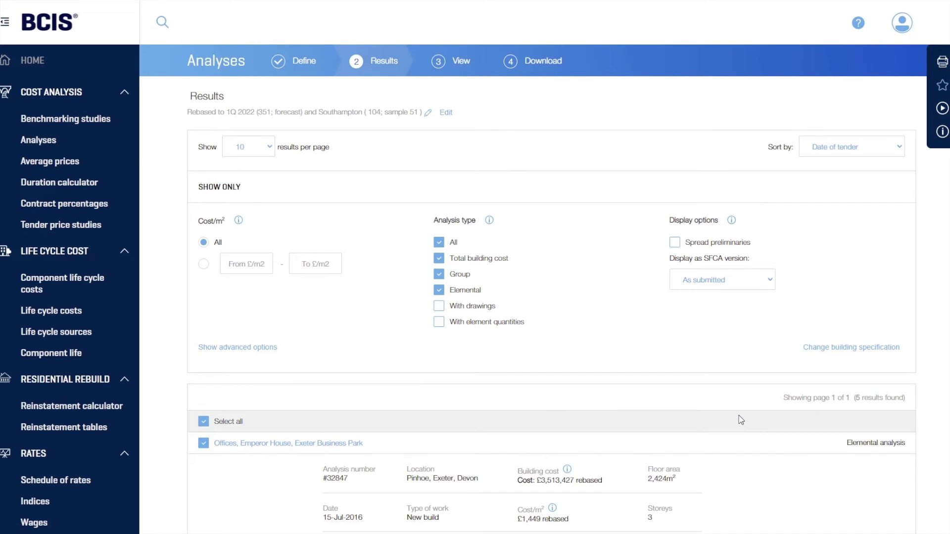
scroll(740, 420, "down", 3)
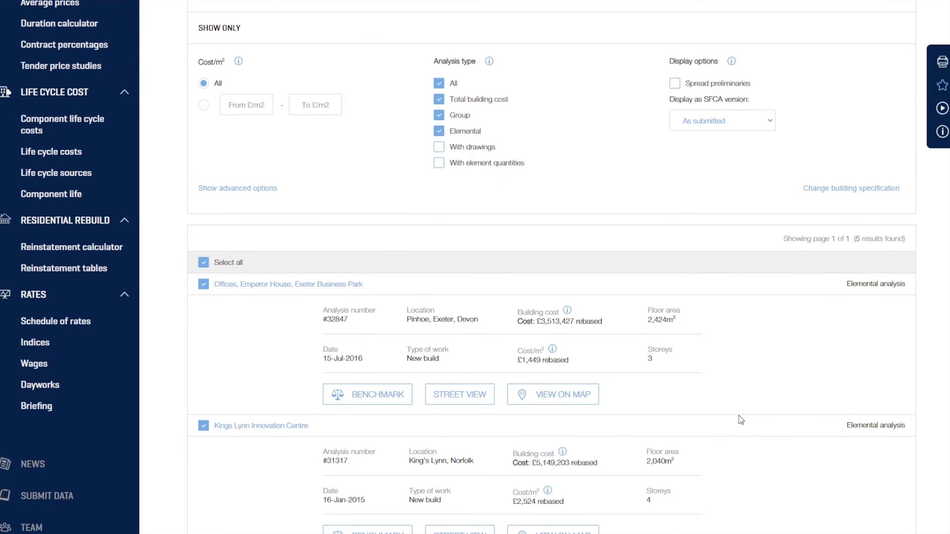
scroll(741, 420, "down", 4)
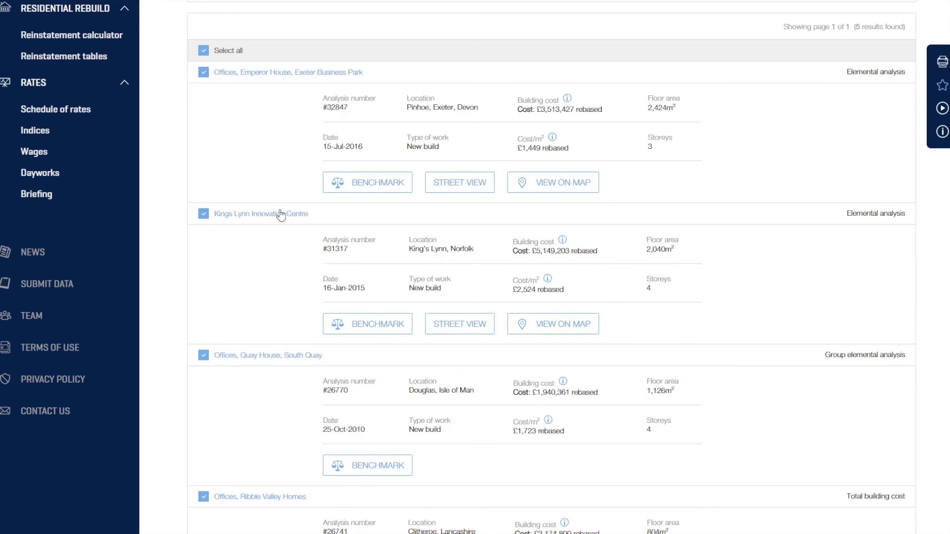
Open the Kings Lynn Innovation Centre analysis and review its rebased £6,761,049 contract sum and elements
left_click(227, 216)
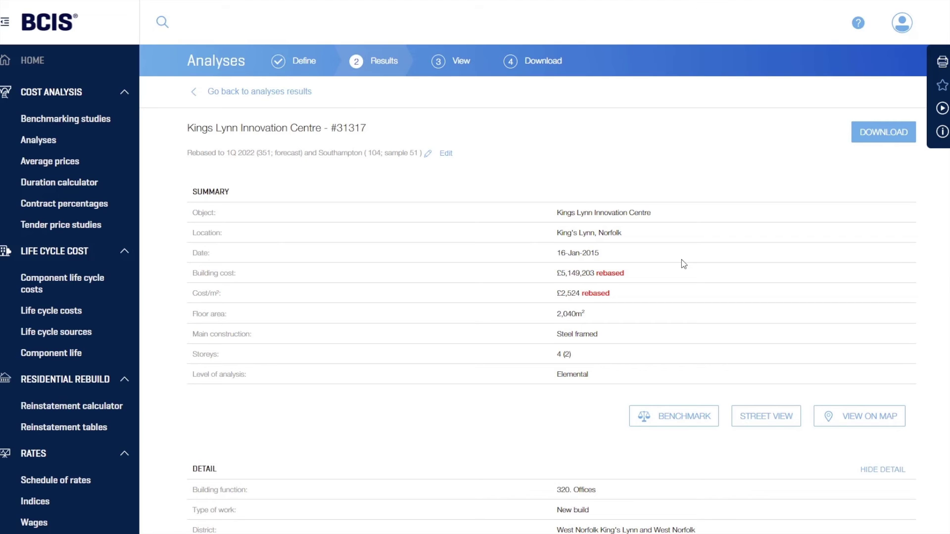
scroll(682, 260, "down", 1)
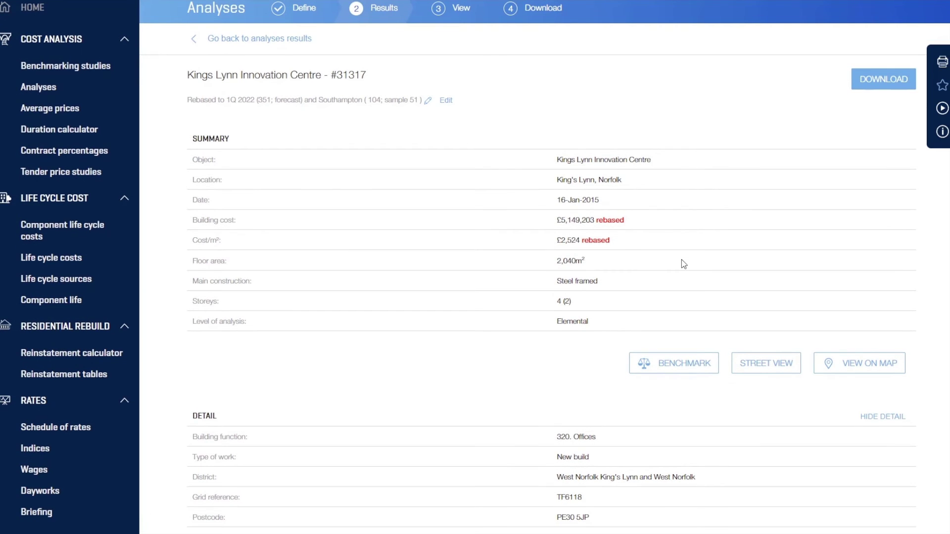
scroll(683, 263, "down", 2)
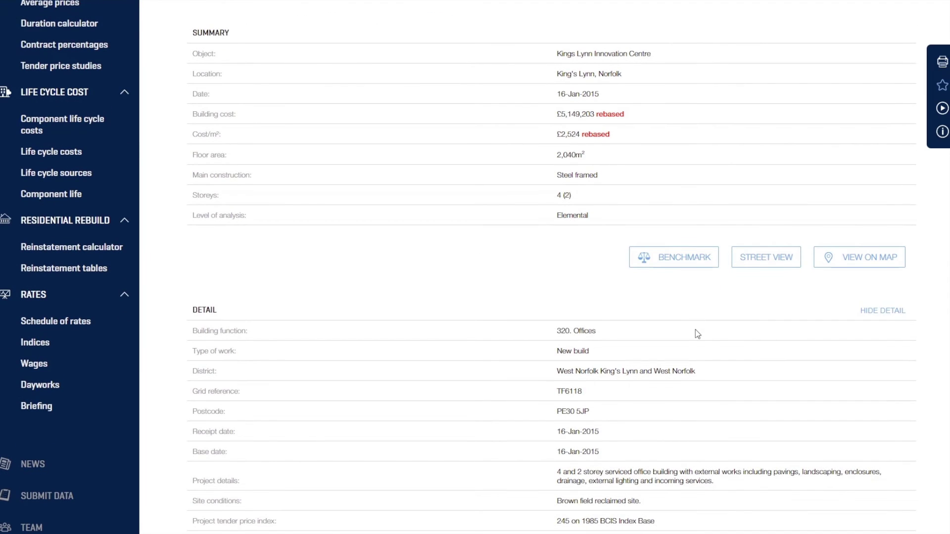
scroll(696, 330, "down", 4)
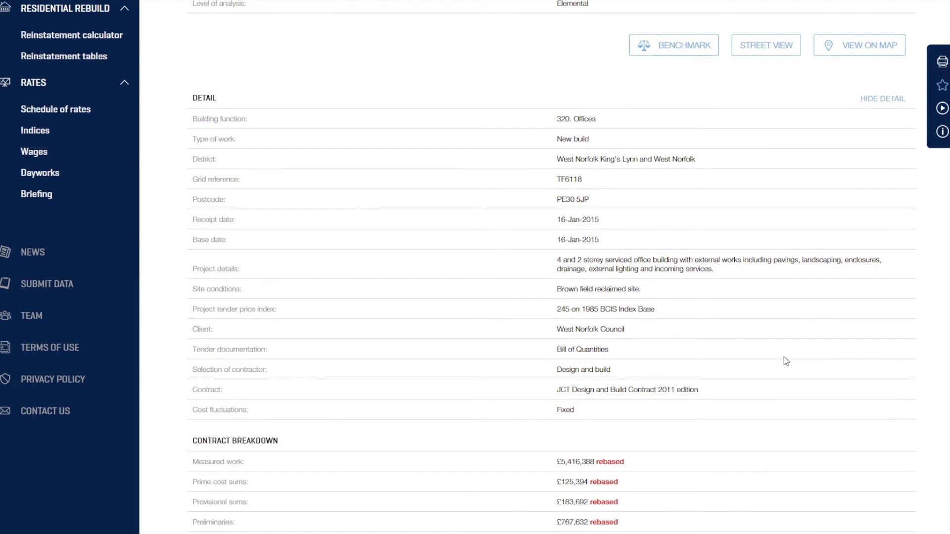
scroll(782, 361, "down", 4)
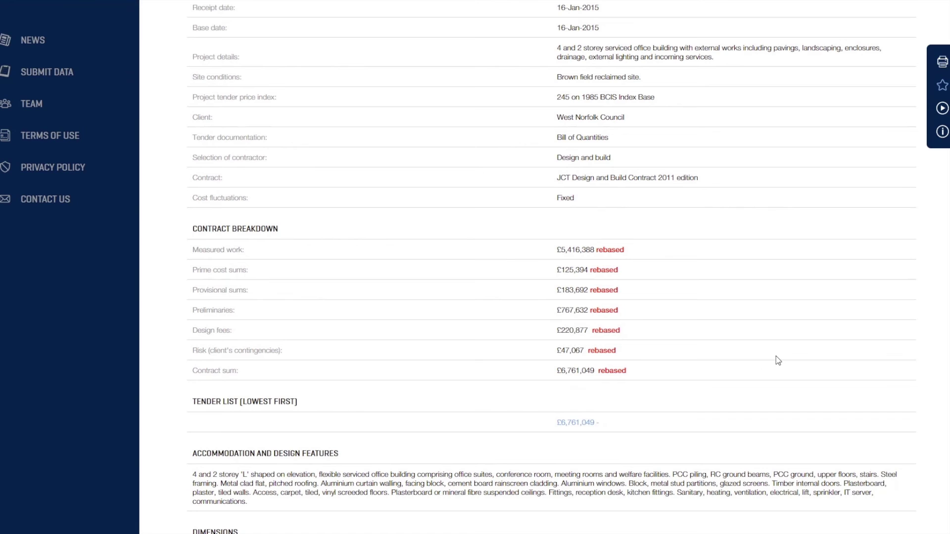
scroll(778, 360, "down", 4)
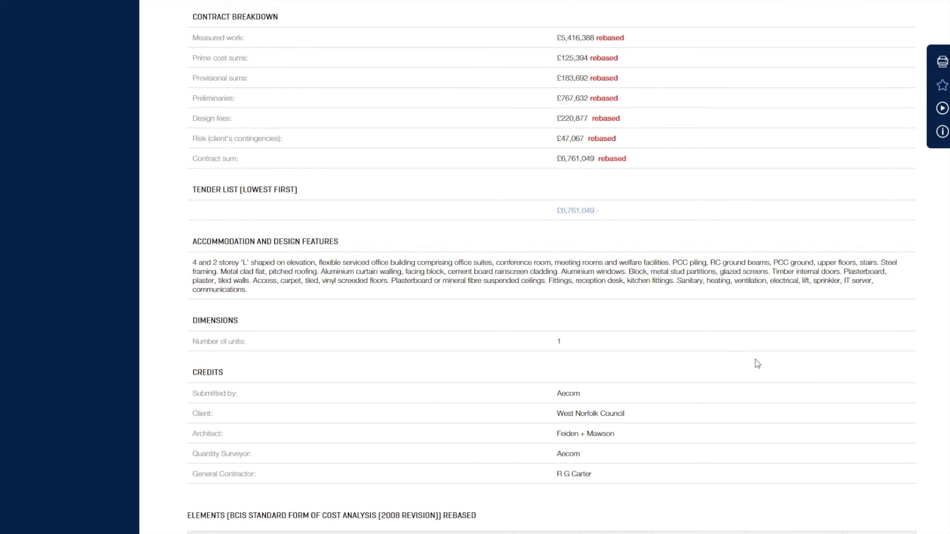
scroll(756, 359, "down", 2)
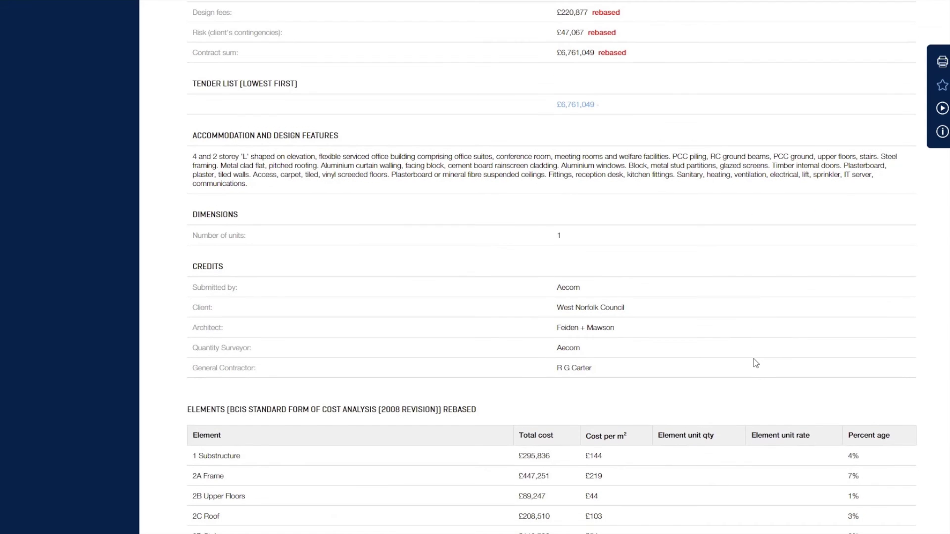
scroll(721, 353, "down", 6)
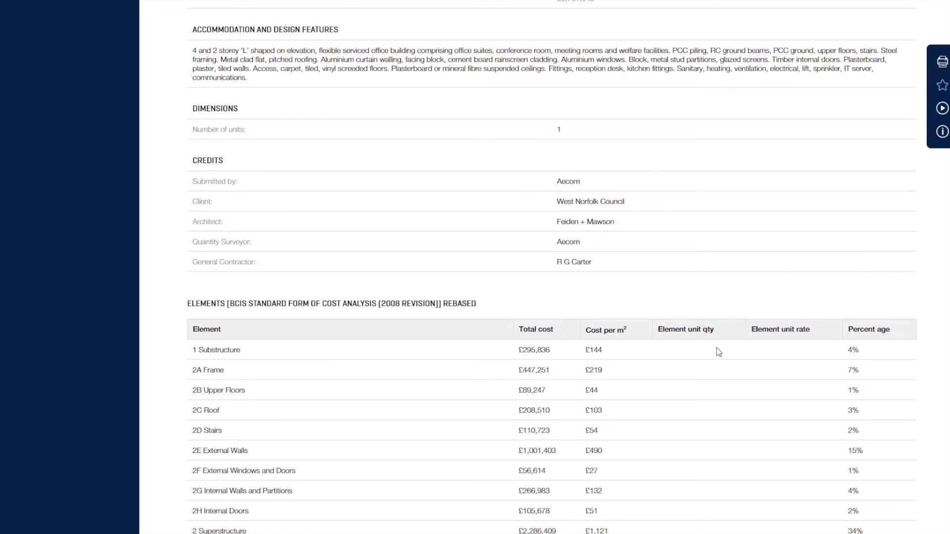
scroll(718, 352, "down", 1)
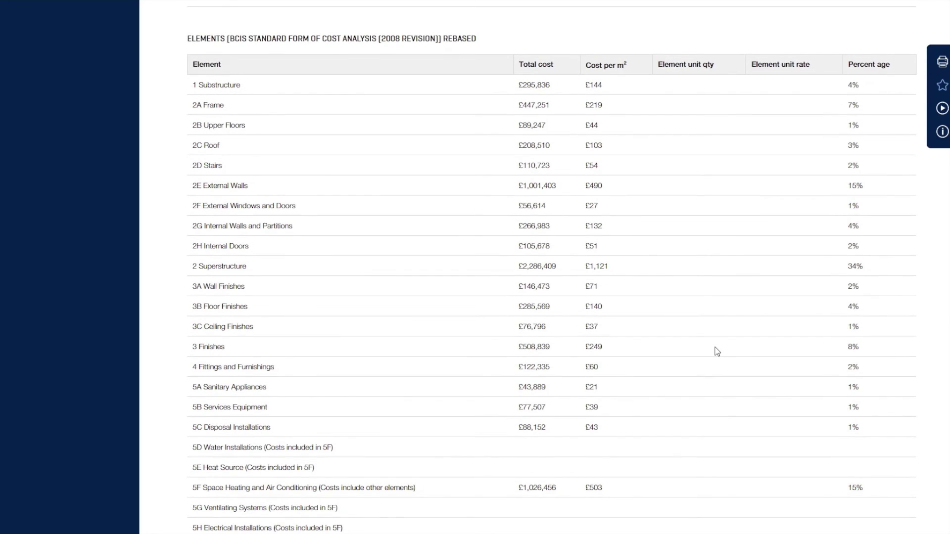
scroll(717, 351, "down", 7)
scroll(717, 351, "down", 7)
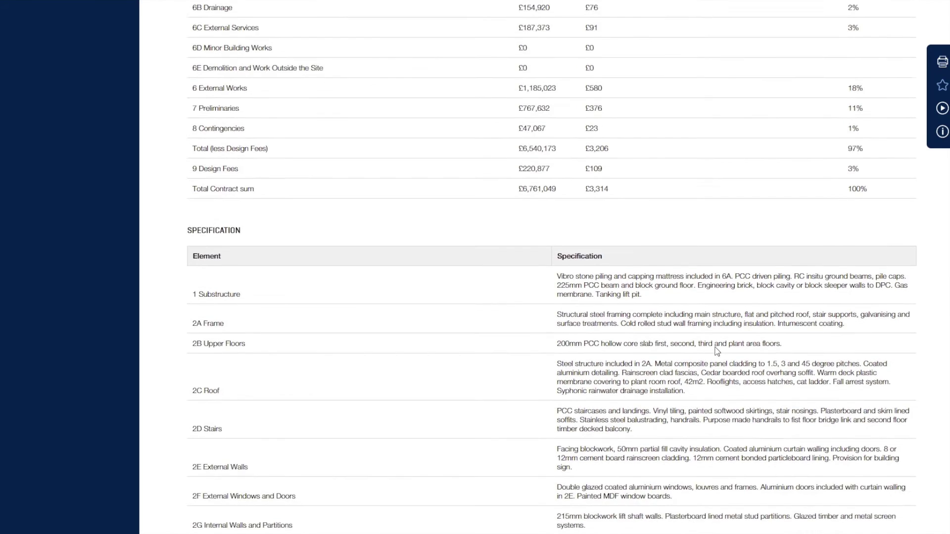
scroll(717, 351, "down", 4)
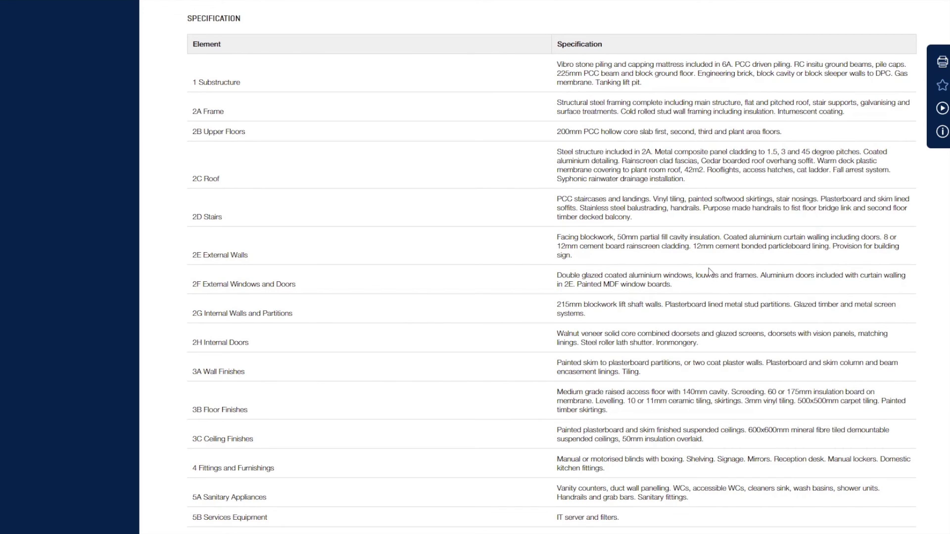
scroll(710, 272, "down", 2)
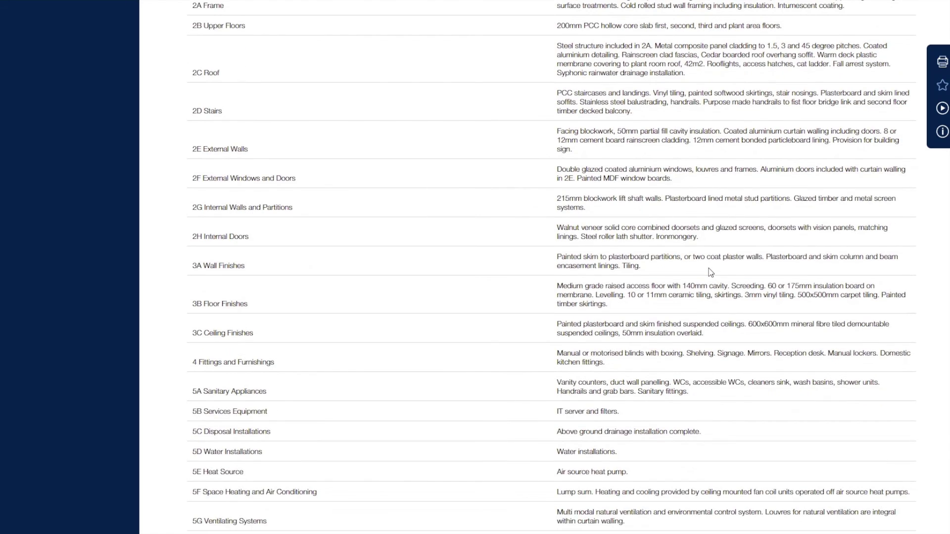
scroll(711, 272, "down", 2)
scroll(710, 272, "down", 5)
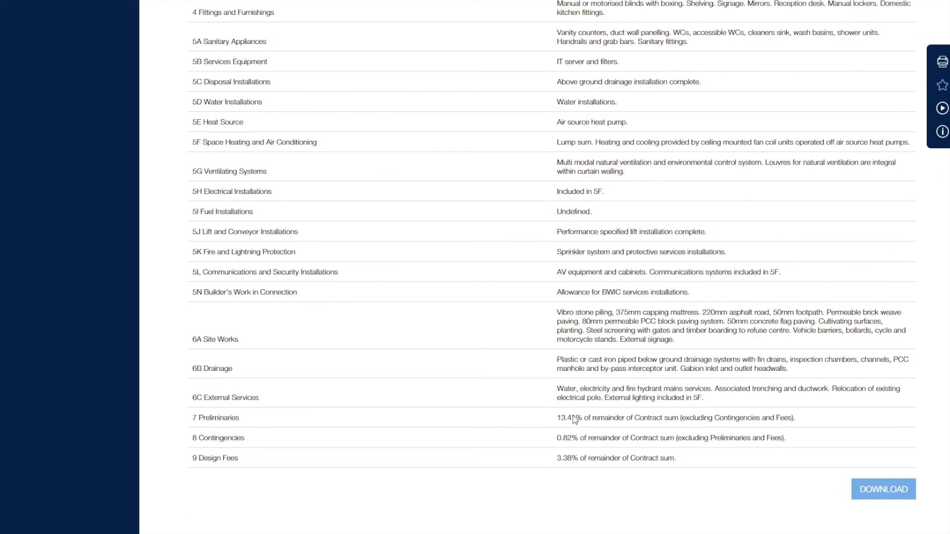
left_click(880, 495)
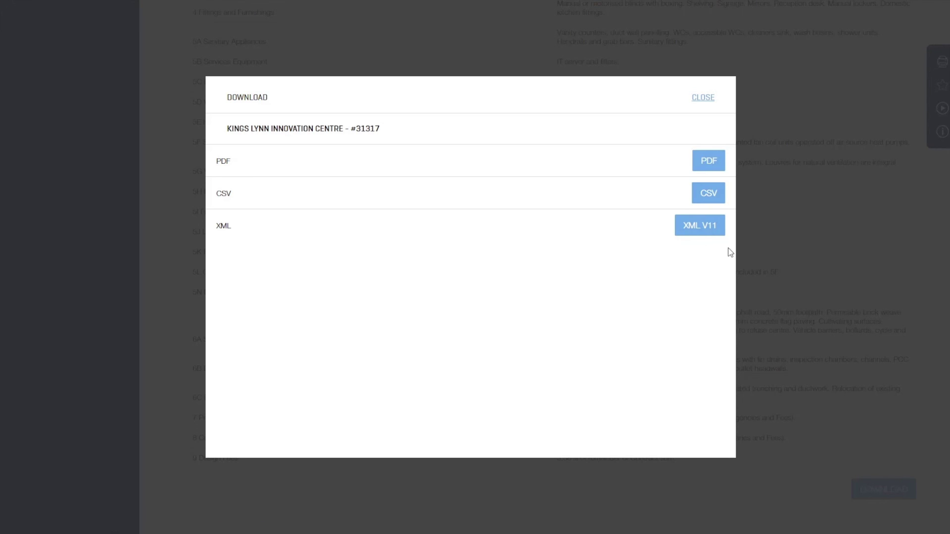
left_click(703, 98)
scroll(616, 256, "up", 15)
scroll(622, 257, "up", 20)
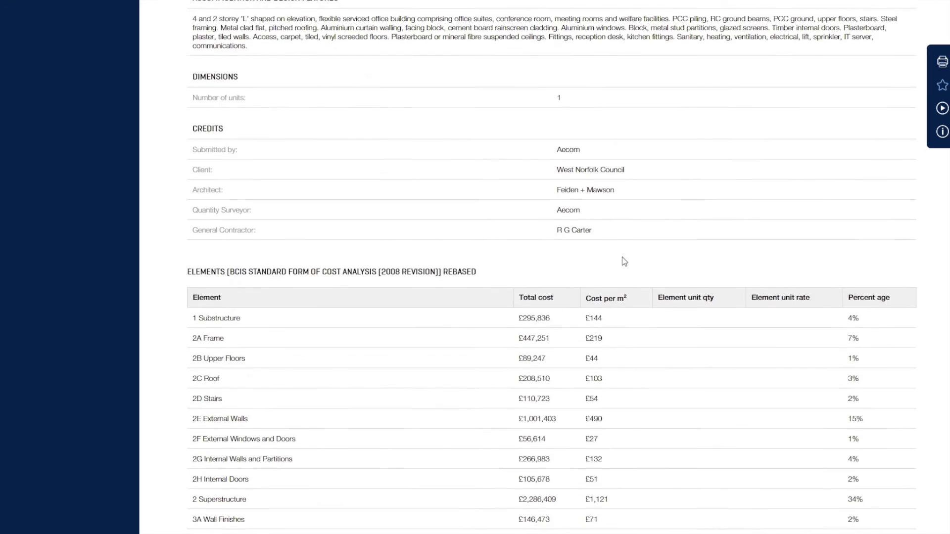
scroll(622, 257, "up", 3)
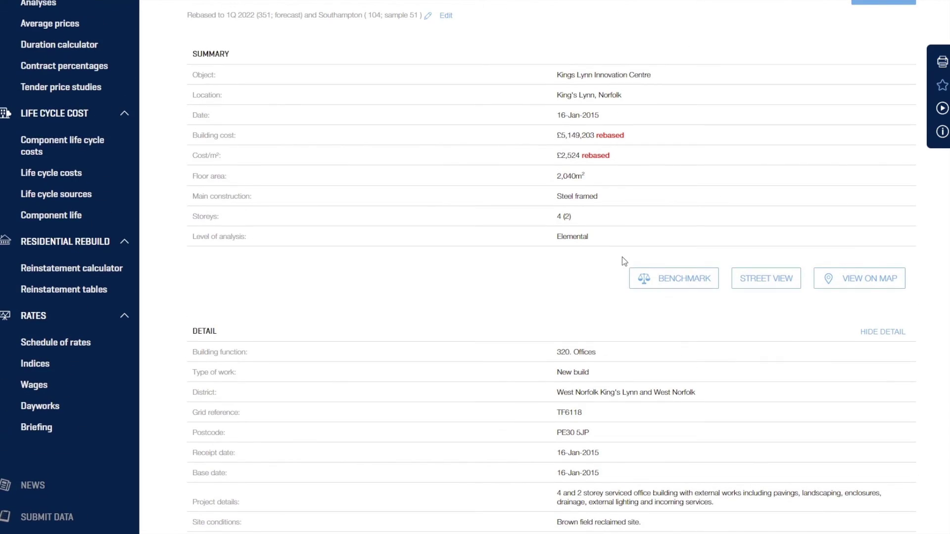
Benchmark analysis #31317, showing its £1,766/m² sub-total 26% above the selected mean
left_click(683, 283)
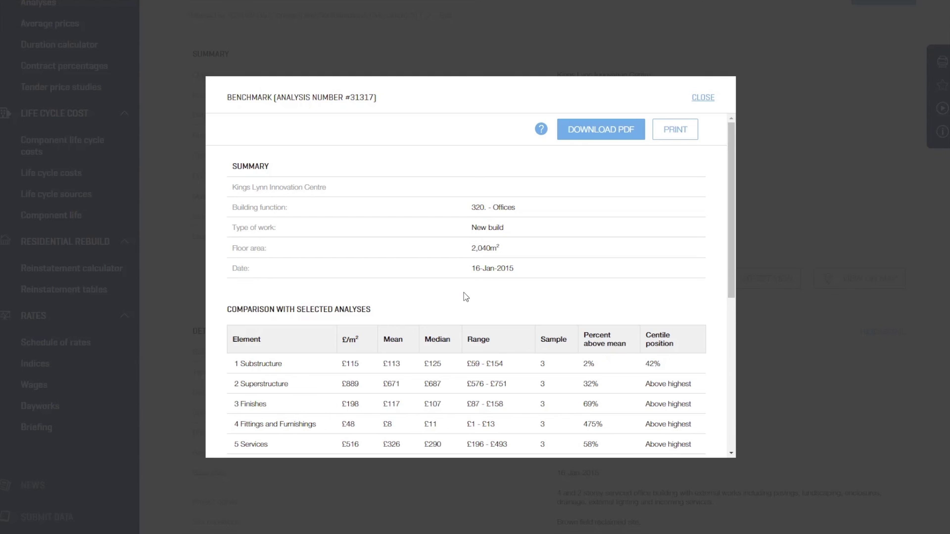
scroll(460, 293, "down", 6)
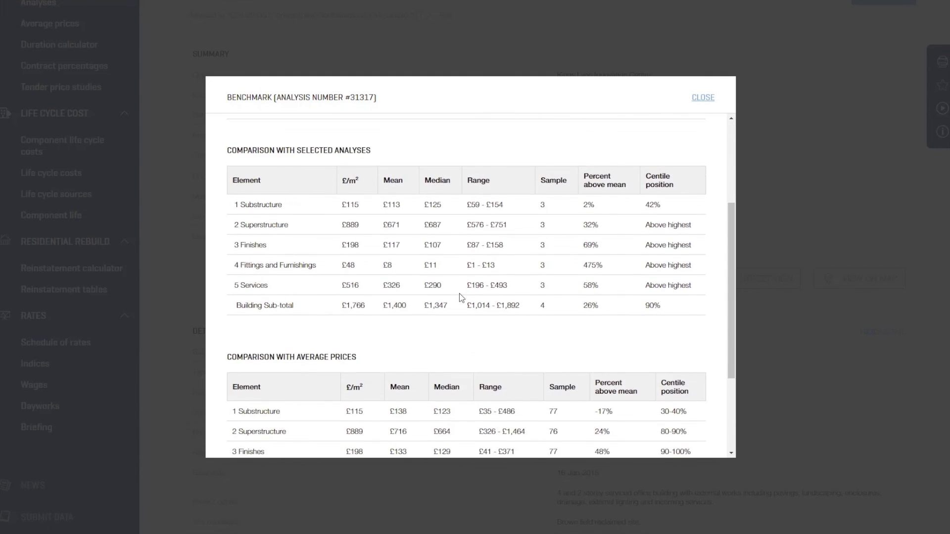